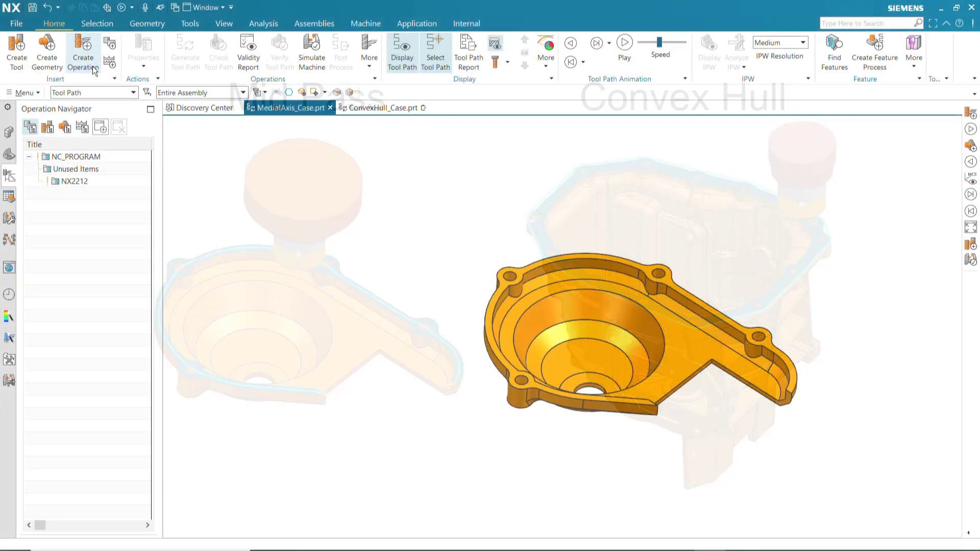
# Create a FACE_MILL_MIDPASS operation with the casing's top rim face as its cut area
pyautogui.click(83, 61)
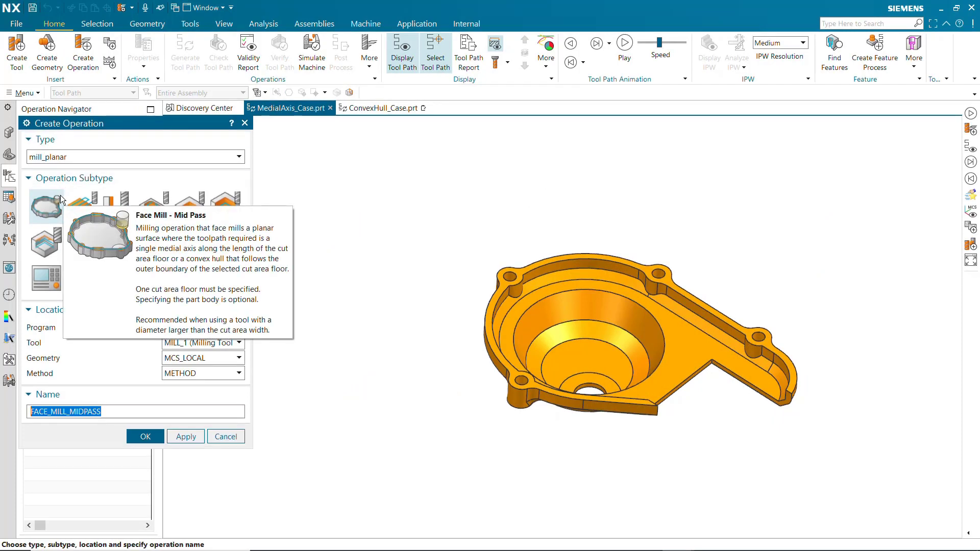
pyautogui.click(144, 437)
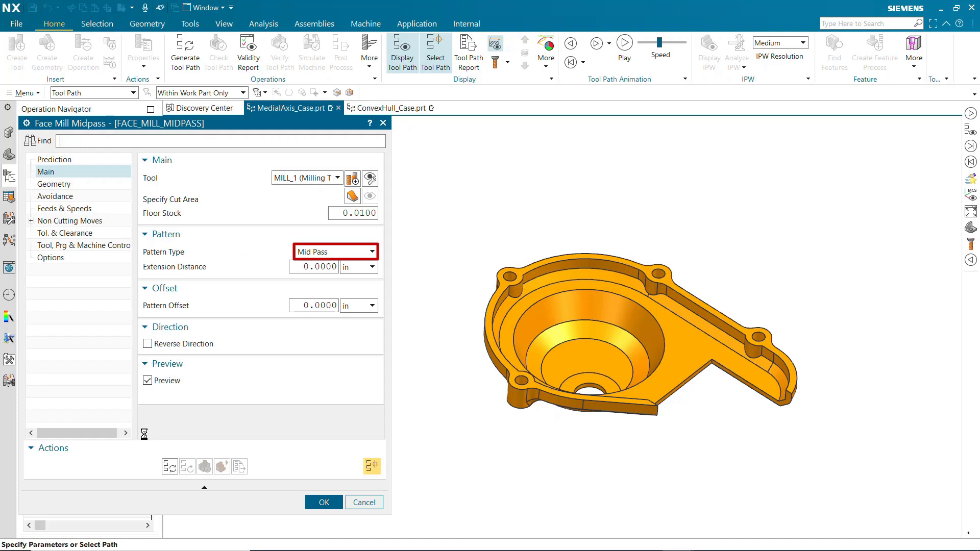
pyautogui.click(351, 198)
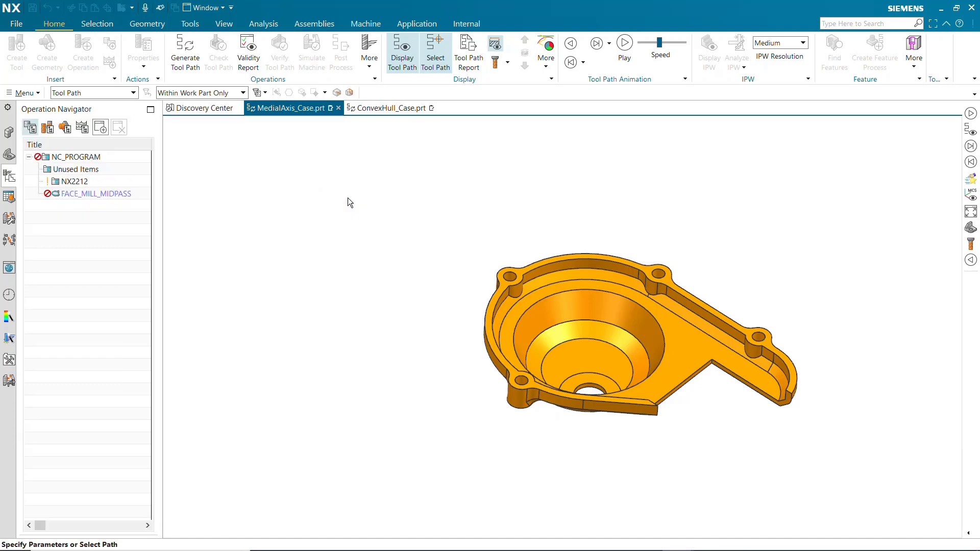
pyautogui.click(521, 267)
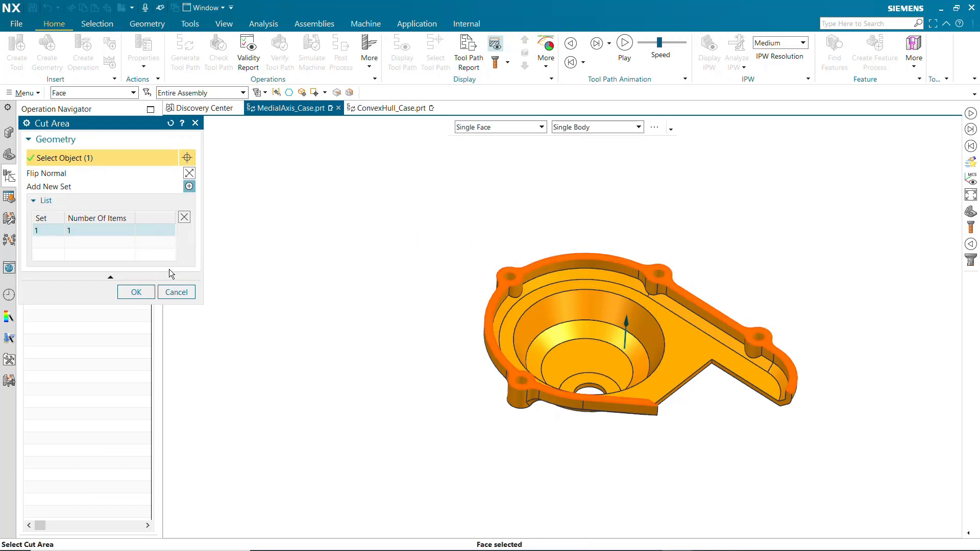
pyautogui.click(143, 292)
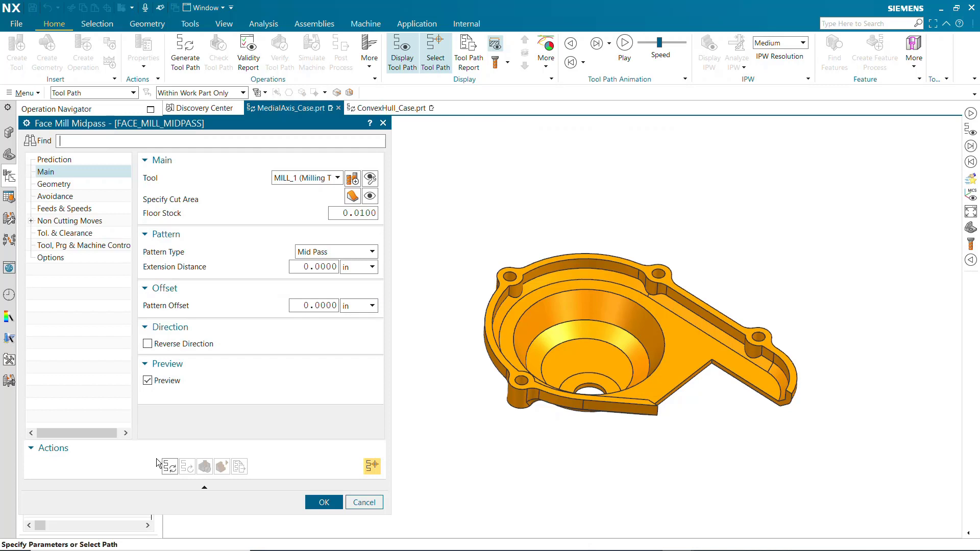
# Generate and animate the rim path, regenerate it with bolt holes included, then re-enable Ignore Holes
pyautogui.click(170, 467)
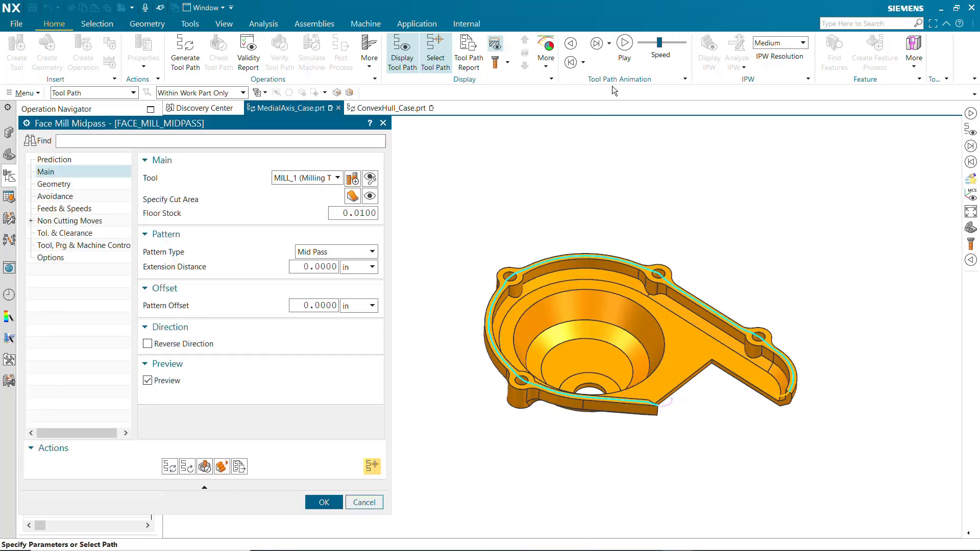
pyautogui.click(625, 43)
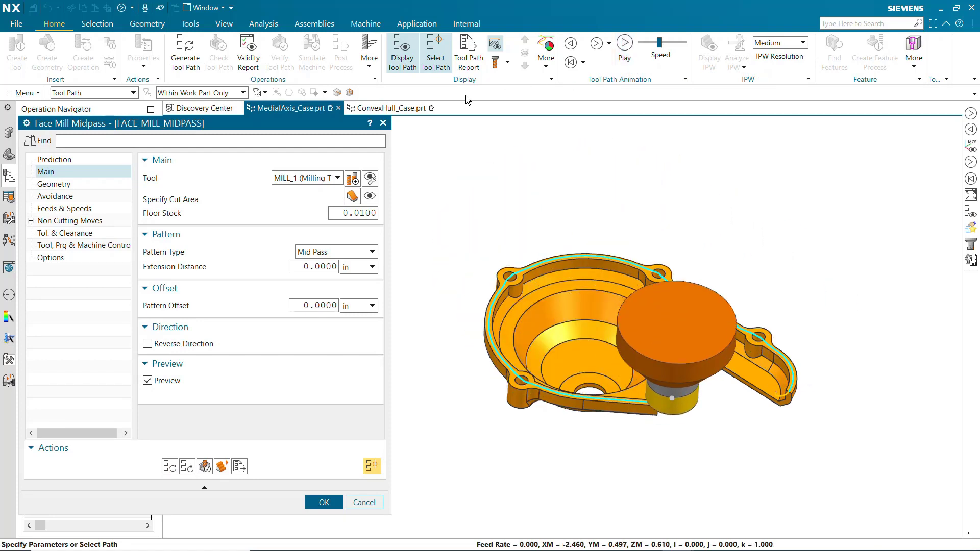
pyautogui.click(100, 185)
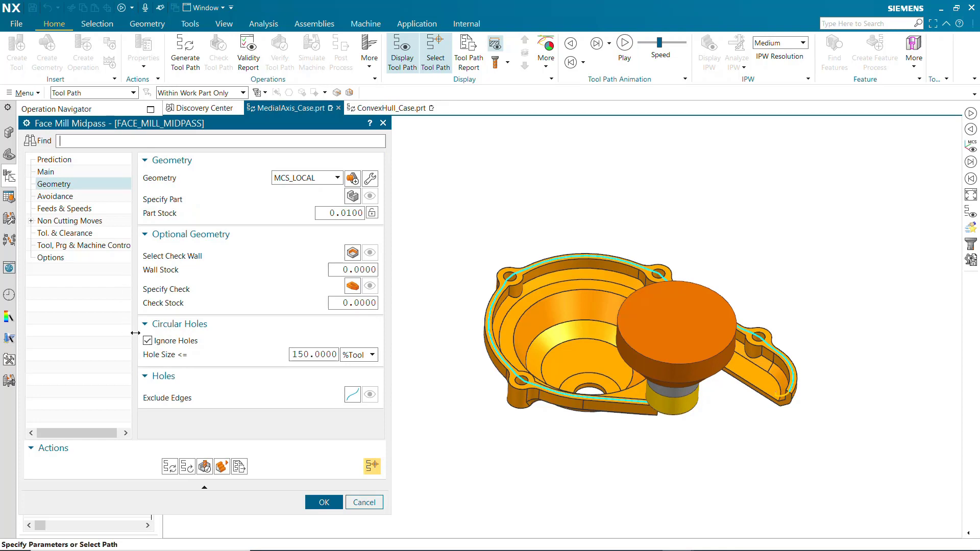
pyautogui.click(148, 342)
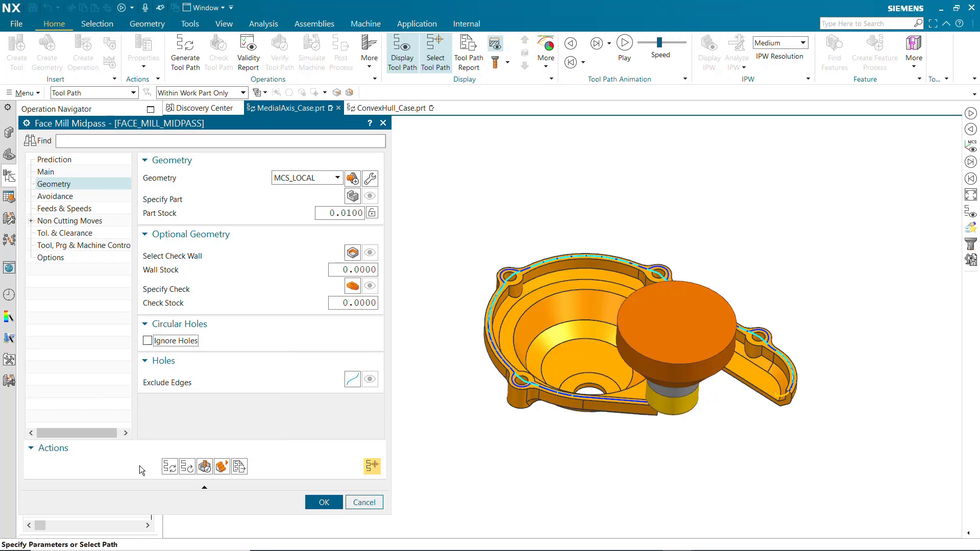
pyautogui.click(170, 467)
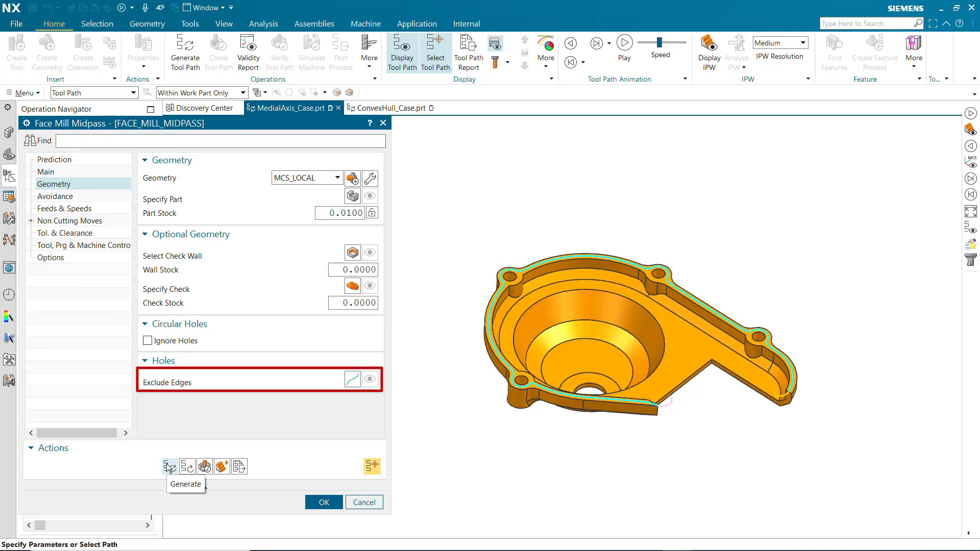
pyautogui.click(147, 341)
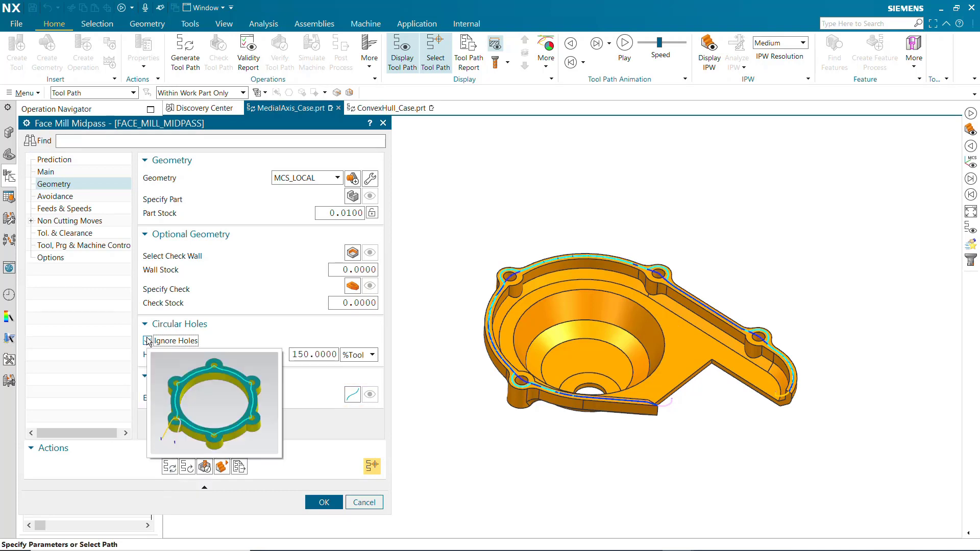
# Reverse the cutting direction and set Pattern Offset to 50 %Tool Diameter
pyautogui.click(57, 174)
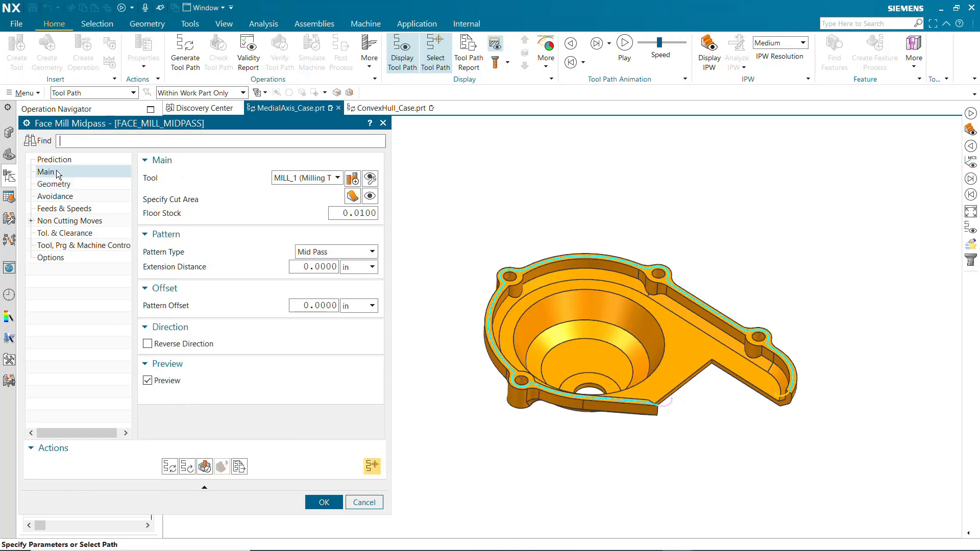
pyautogui.click(147, 344)
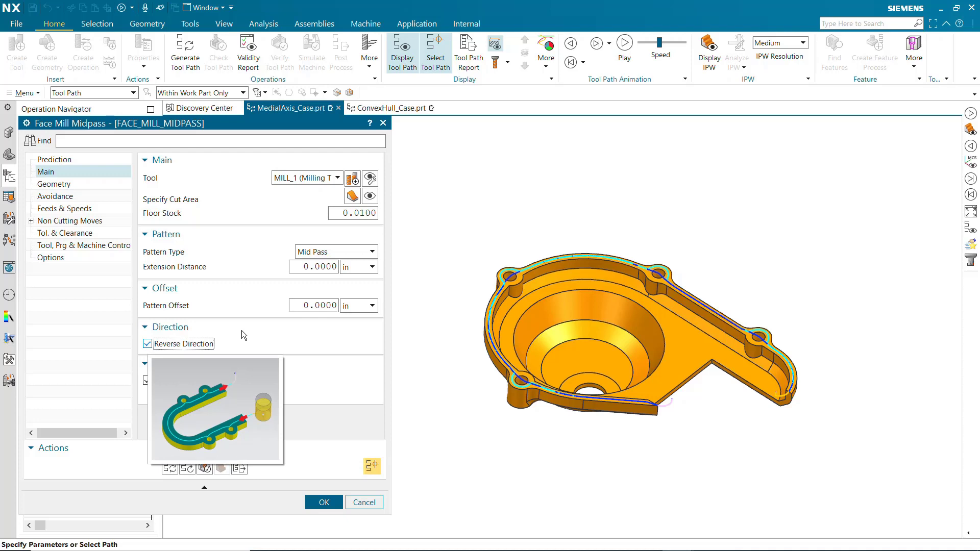
pyautogui.click(344, 306)
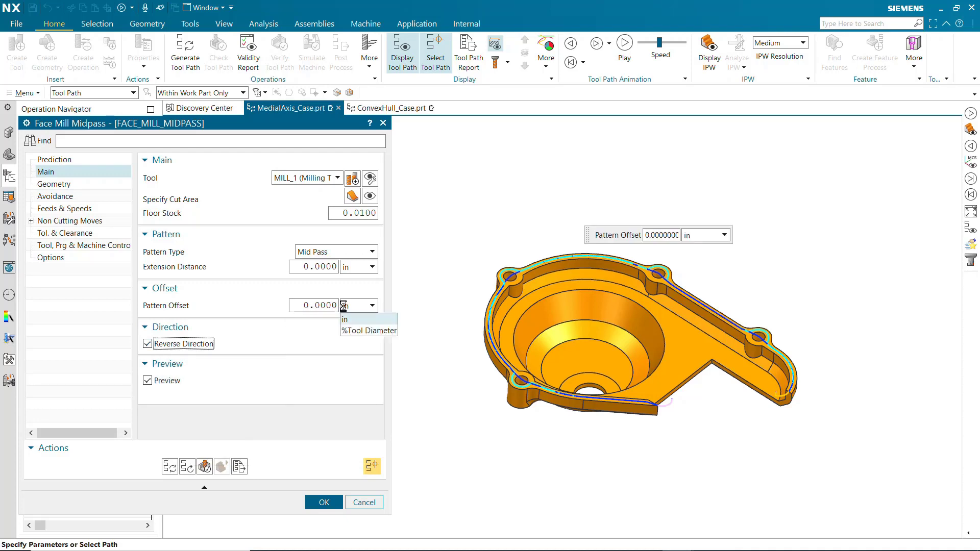
pyautogui.click(351, 329)
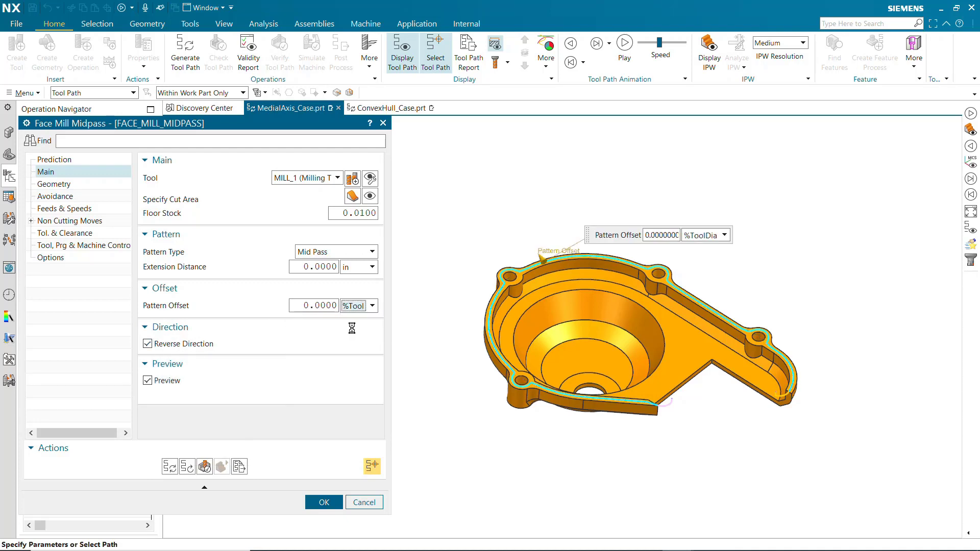
pyautogui.doubleClick(324, 305)
pyautogui.write('50')
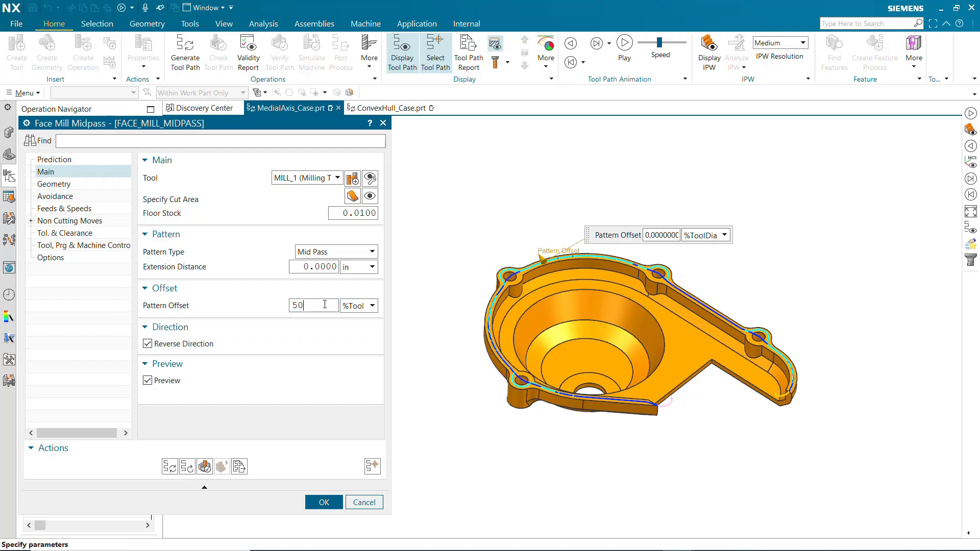
pyautogui.press('Return')
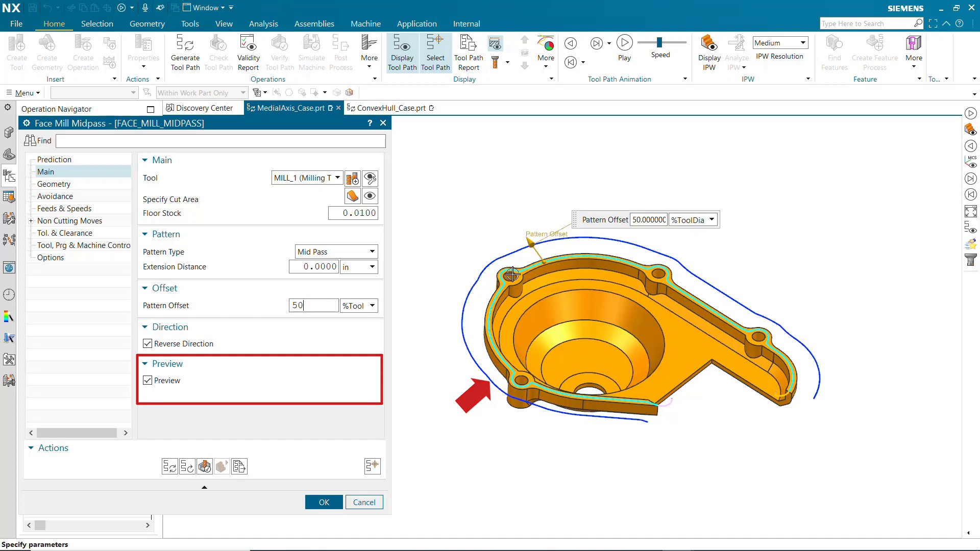
# Drag the pattern offset out to 70 %Tool Diameter, then generate and animate the path
pyautogui.moveTo(532, 247)
pyautogui.mouseDown()
pyautogui.moveTo(564, 289)
pyautogui.moveTo(531, 250)
pyautogui.moveTo(534, 241)
pyautogui.mouseUp()
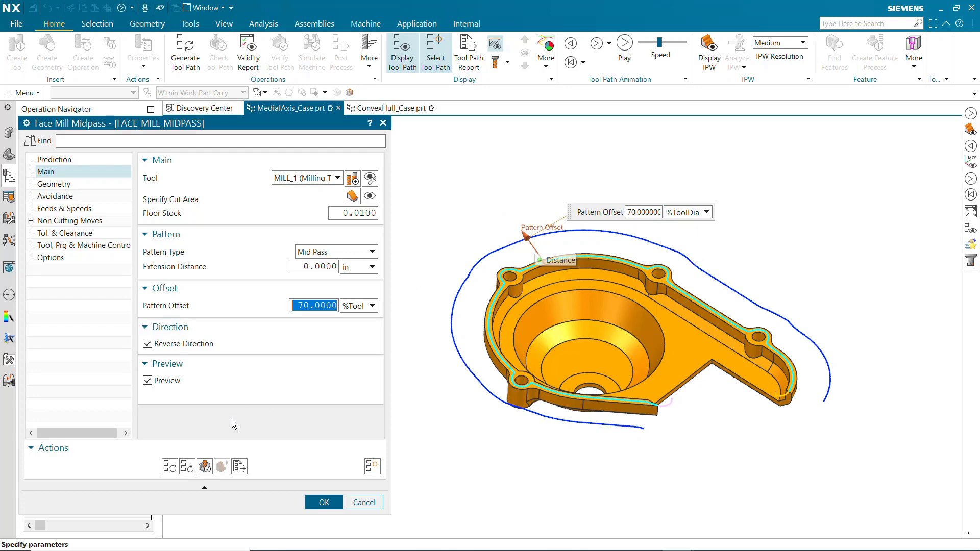
pyautogui.click(170, 467)
pyautogui.middleClick(167, 473)
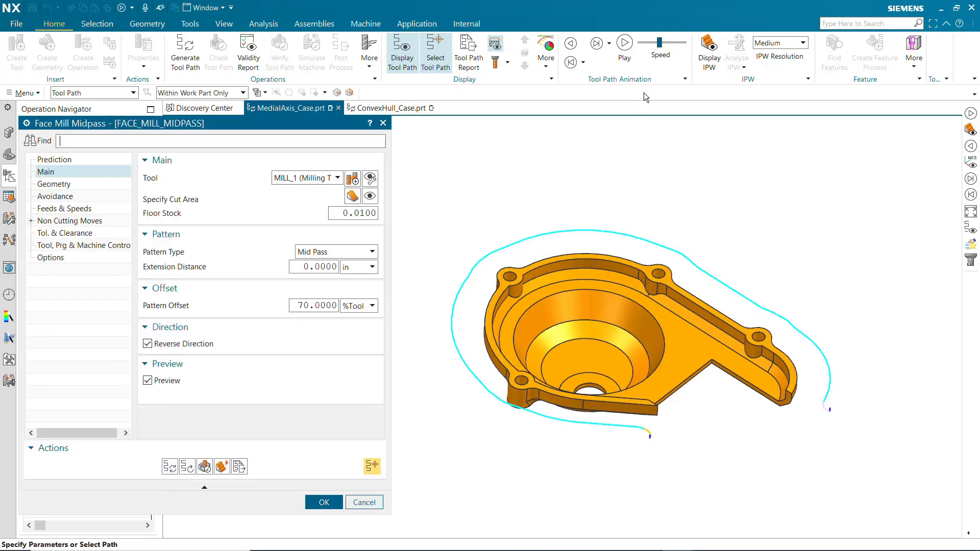
pyautogui.click(625, 46)
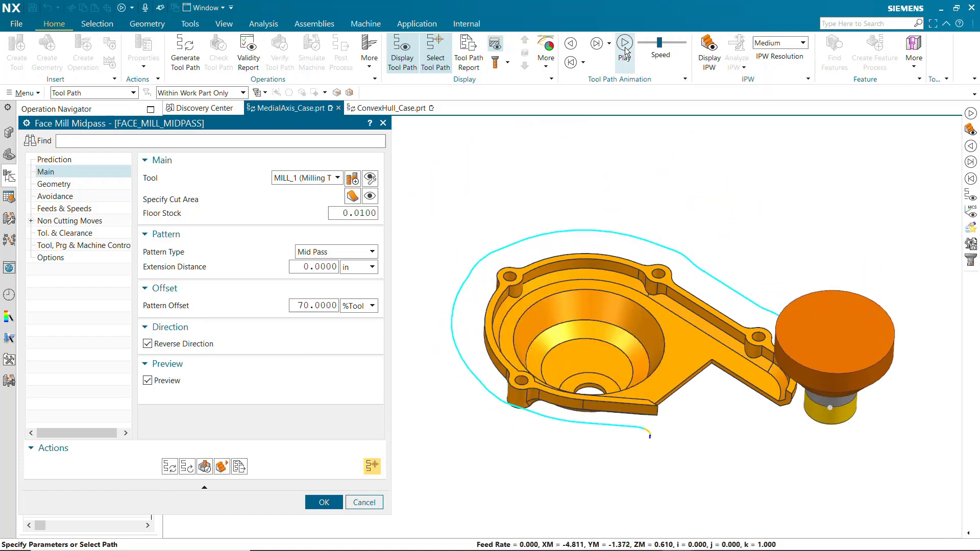
# Change Pattern Offset to 25 %Tool Diameter and regenerate the tighter path
pyautogui.click(309, 305)
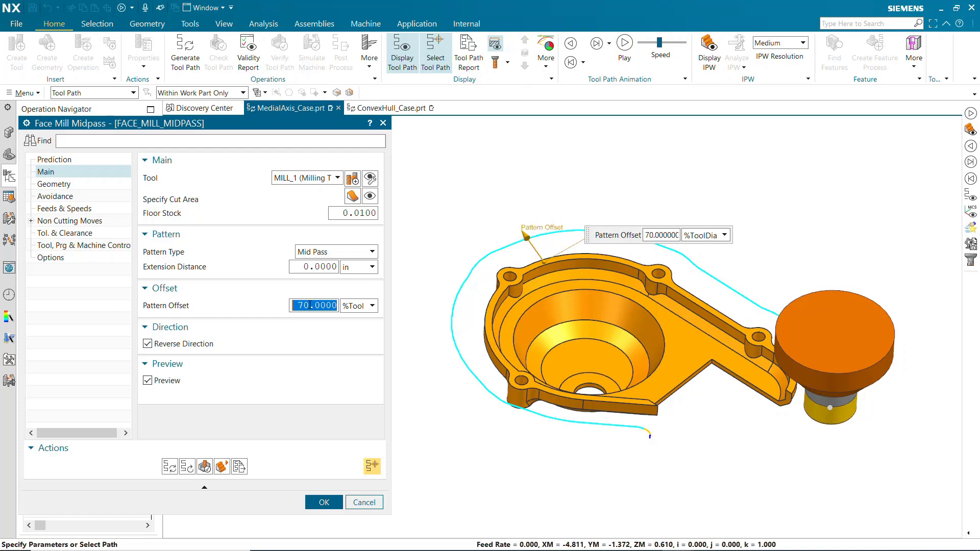
pyautogui.write('25')
pyautogui.press('Return')
pyautogui.click(169, 468)
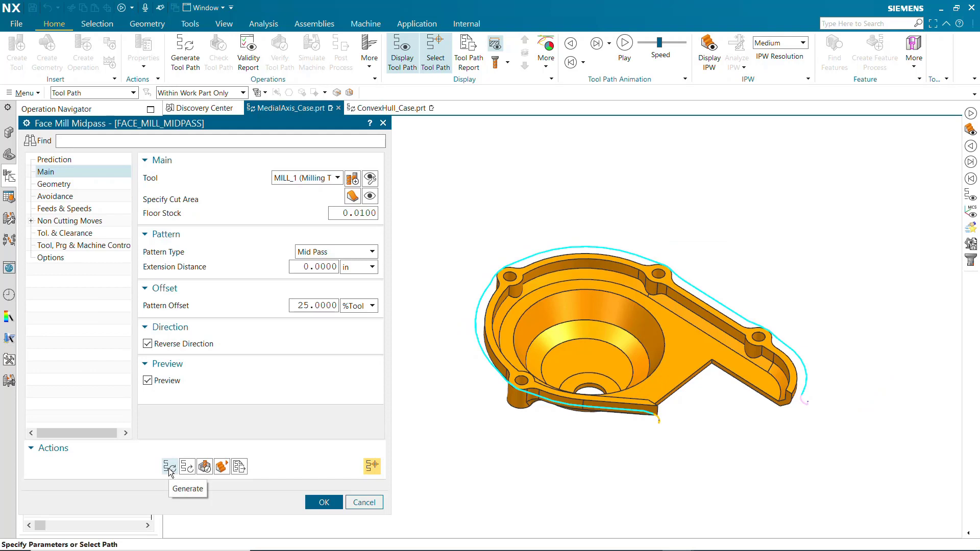
# Display the resulting IPW to inspect the four uncut regions, then accept FACE_MILL_MIDPASS
pyautogui.click(222, 468)
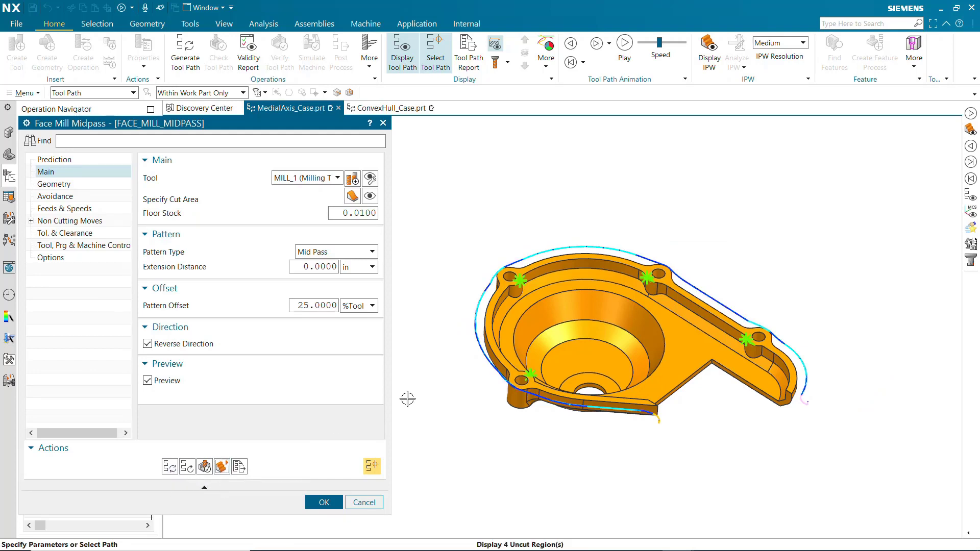
pyautogui.scroll(5, 649, 283)
pyautogui.scroll(3, 649, 283)
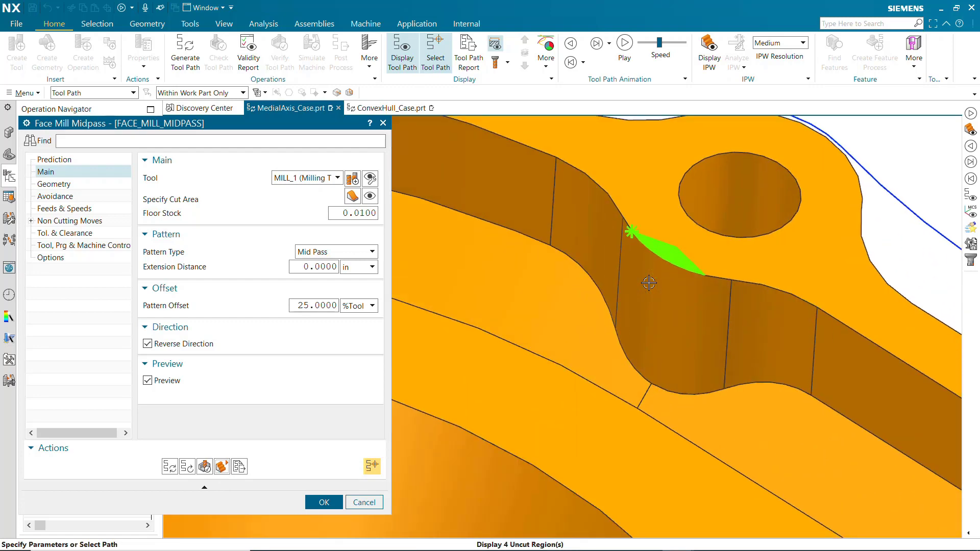
pyautogui.click(329, 504)
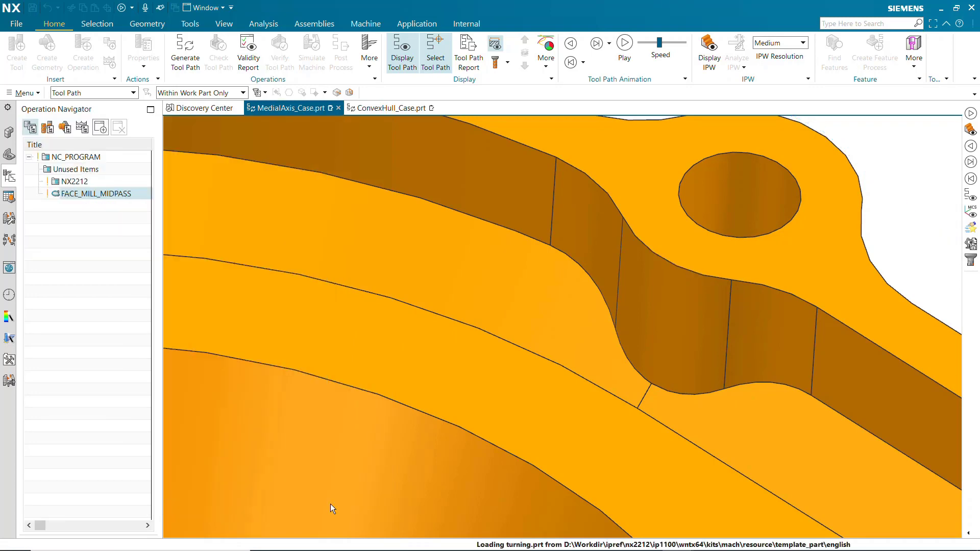
pyautogui.scroll(-8, 661, 221)
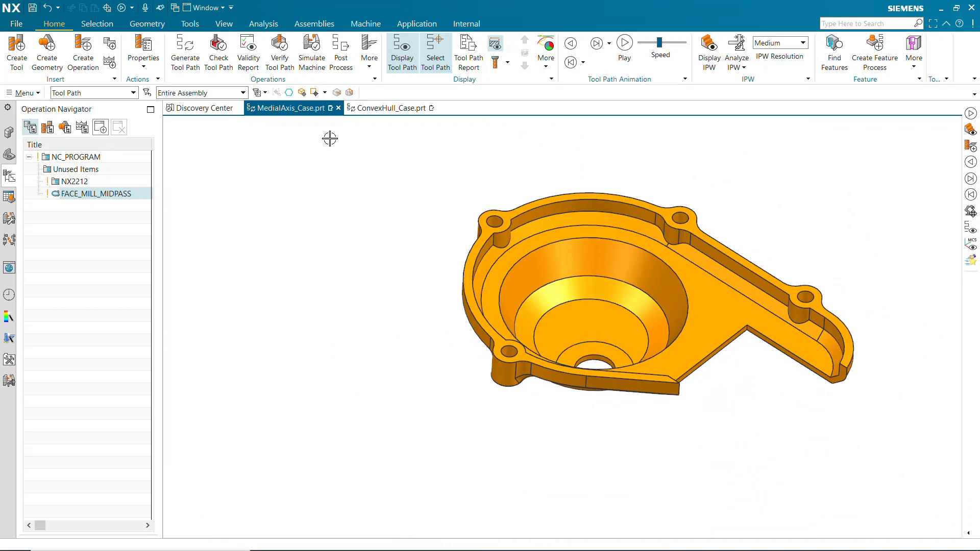
# Set Tool Path Preview Color to Light Magenta Violet in Manufacturing Preferences
pyautogui.click(9, 28)
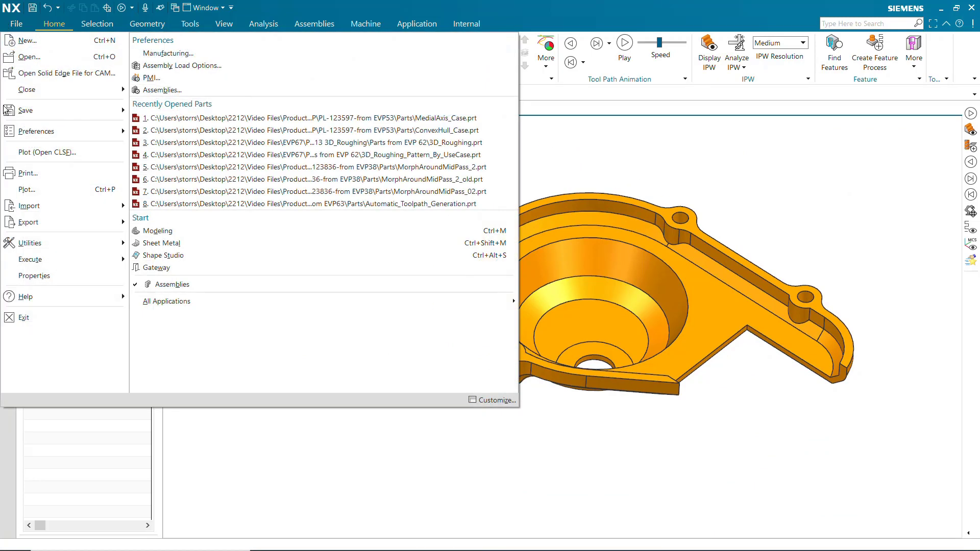
pyautogui.moveTo(40, 135)
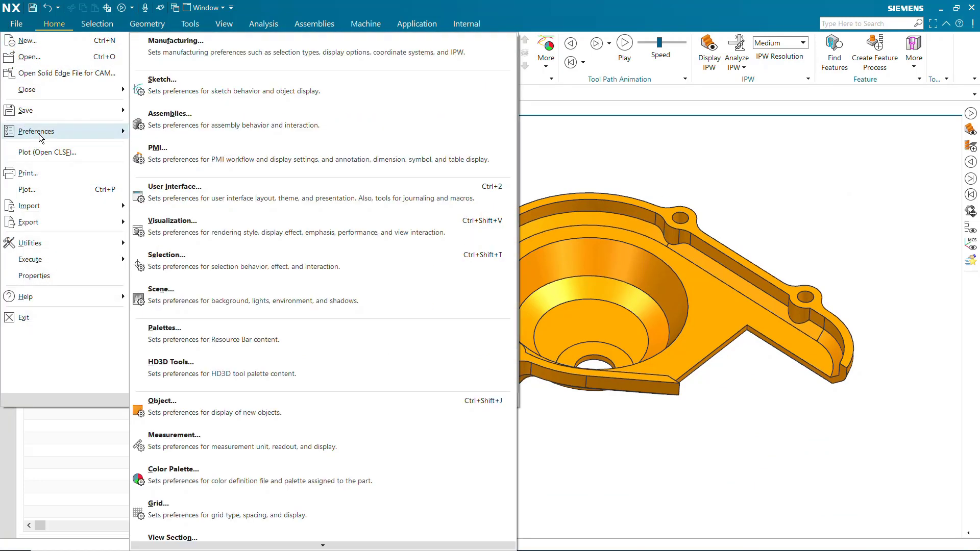
pyautogui.click(161, 45)
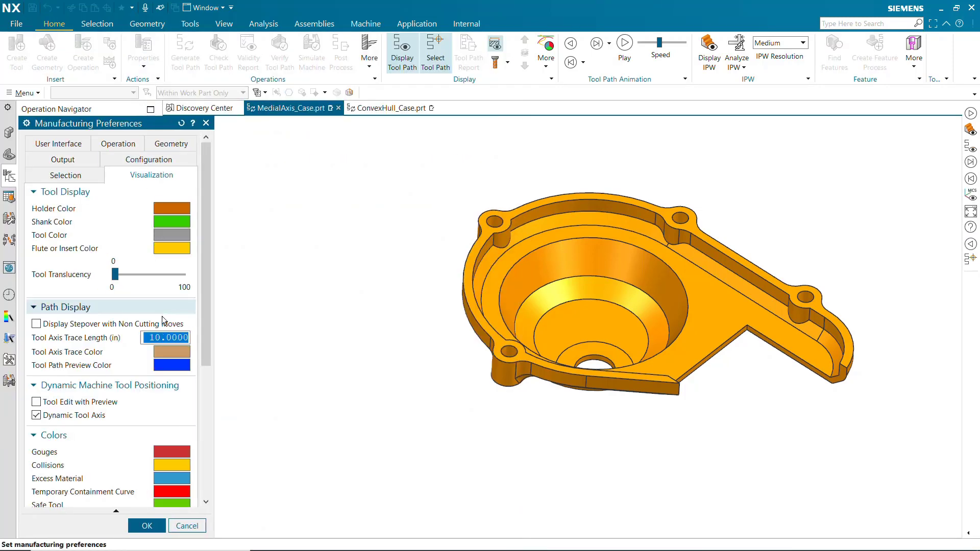
pyautogui.moveTo(206, 357); pyautogui.dragTo(203, 413)
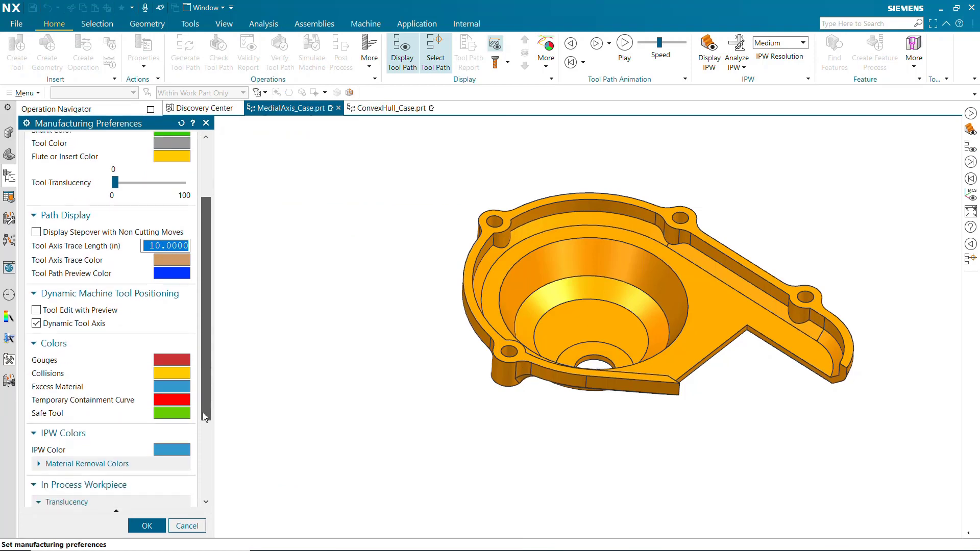
pyautogui.click(181, 275)
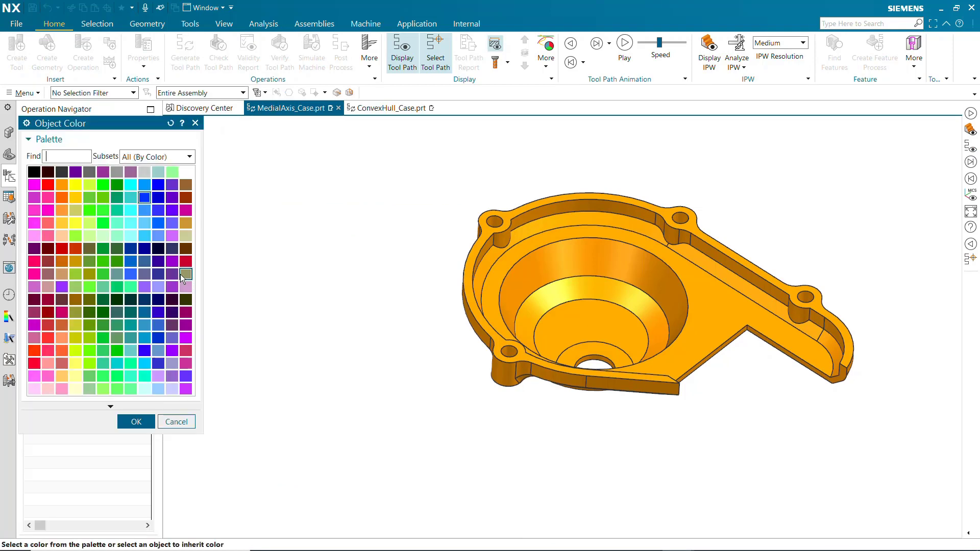
pyautogui.click(186, 390)
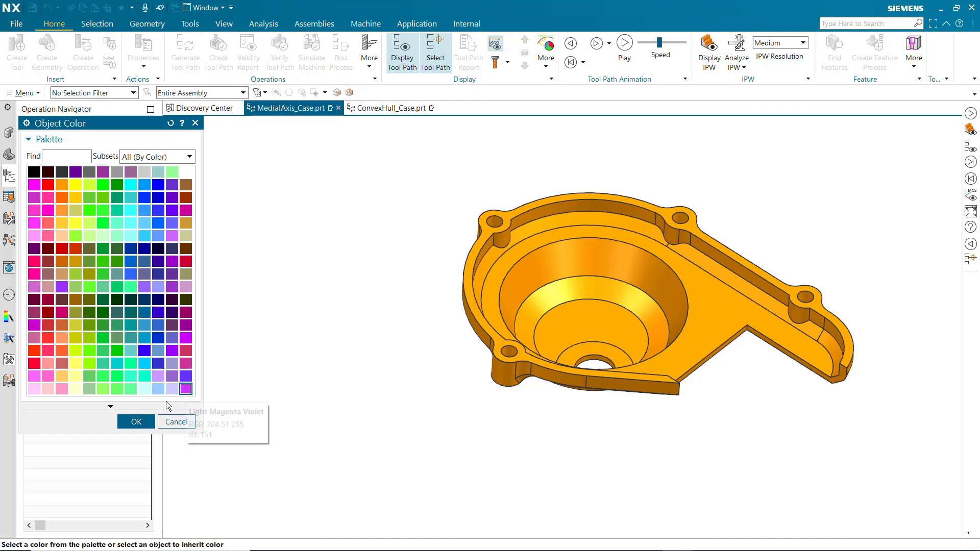
pyautogui.click(136, 423)
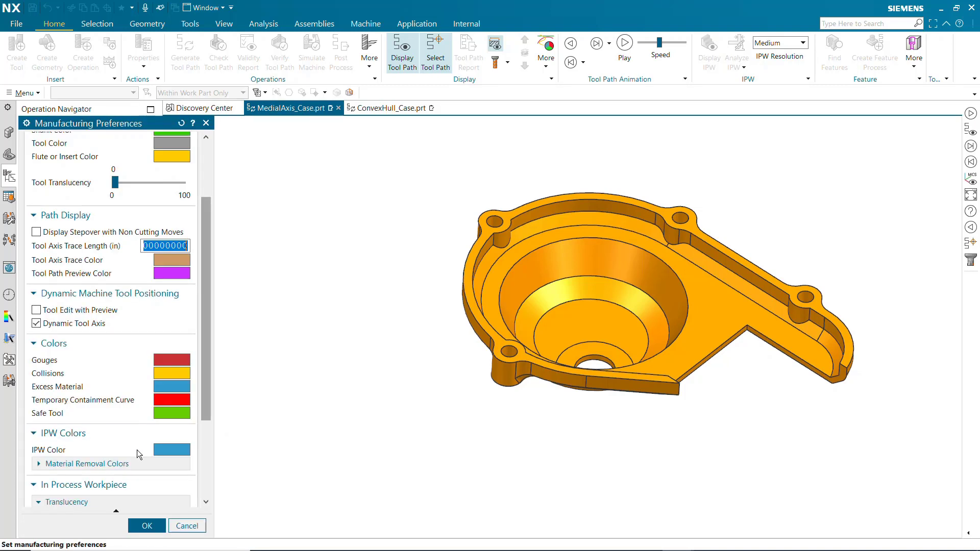
# Apply the preferences, then regenerate FACE_MILL_MIDPASS with a 70 %Tool Diameter pattern offset
pyautogui.click(146, 527)
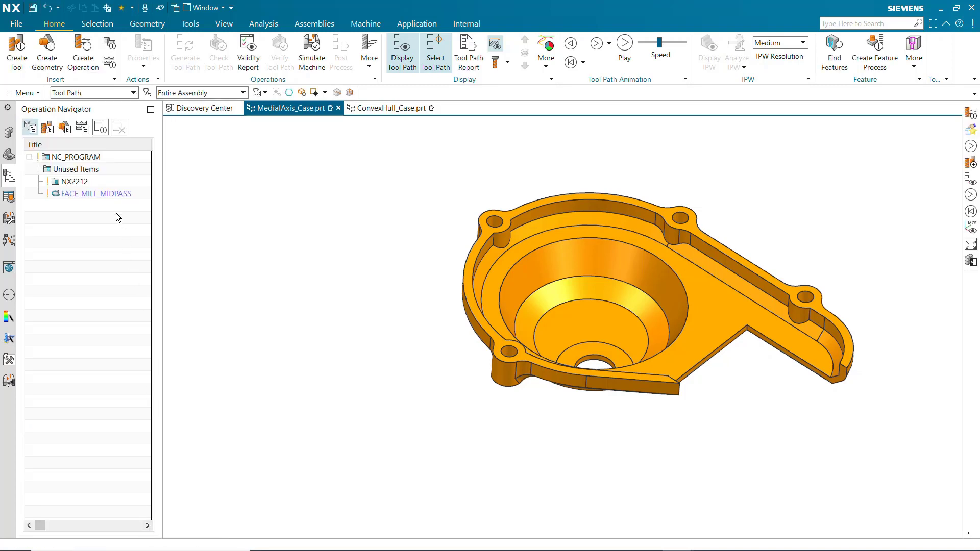
pyautogui.doubleClick(115, 194)
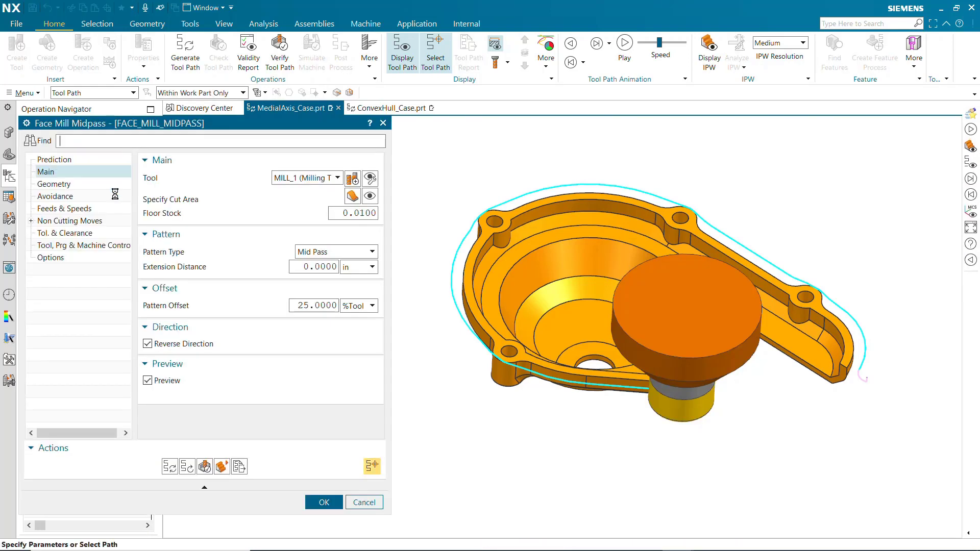
pyautogui.click(316, 305)
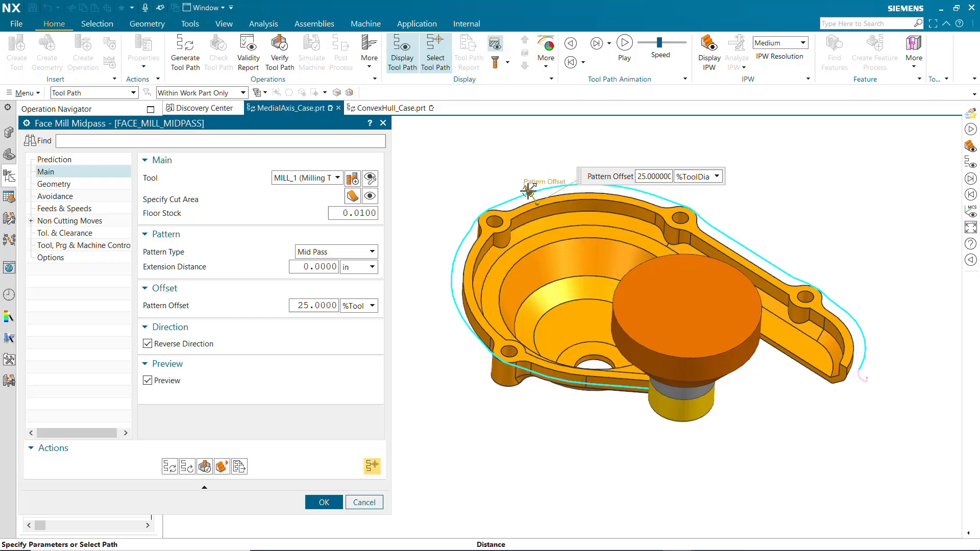
pyautogui.moveTo(526, 190); pyautogui.dragTo(510, 176)
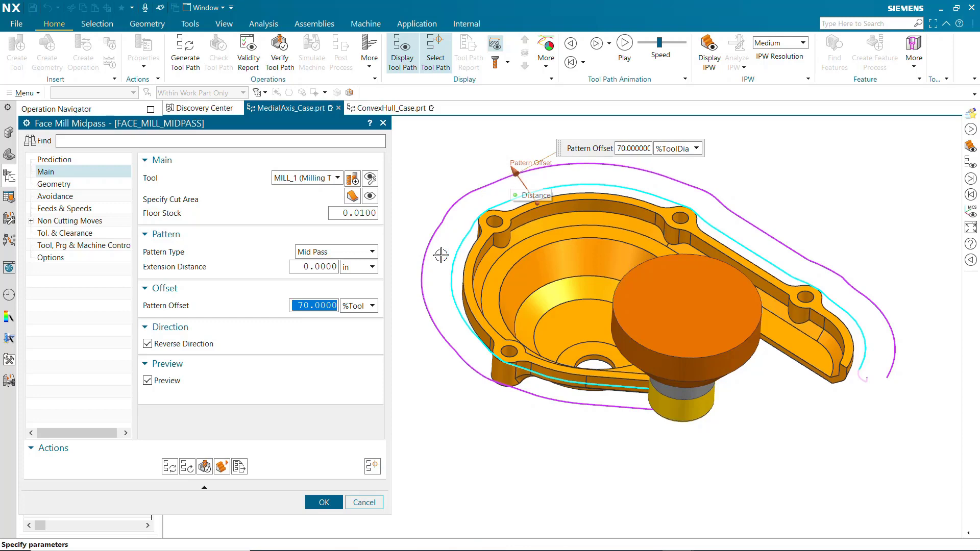
pyautogui.click(170, 468)
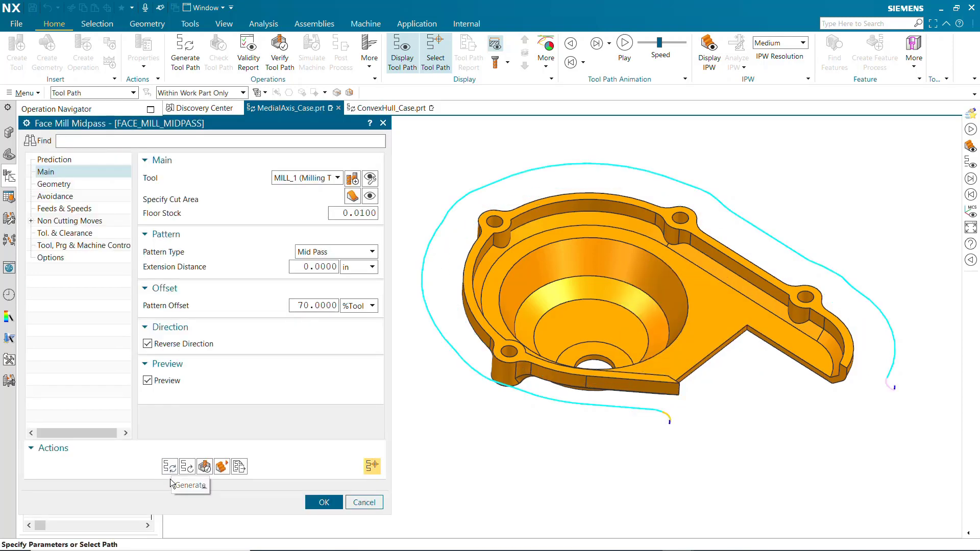
pyautogui.click(321, 502)
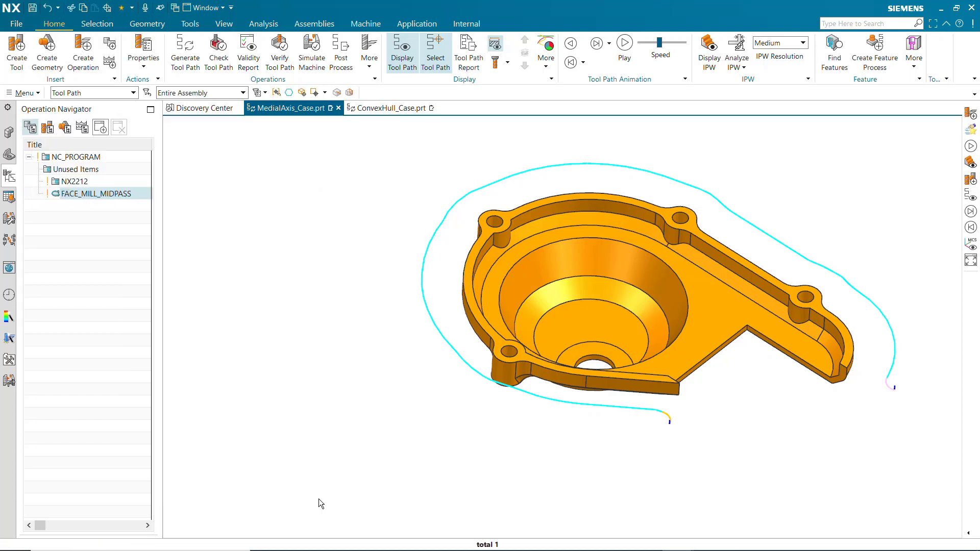
pyautogui.click(19, 26)
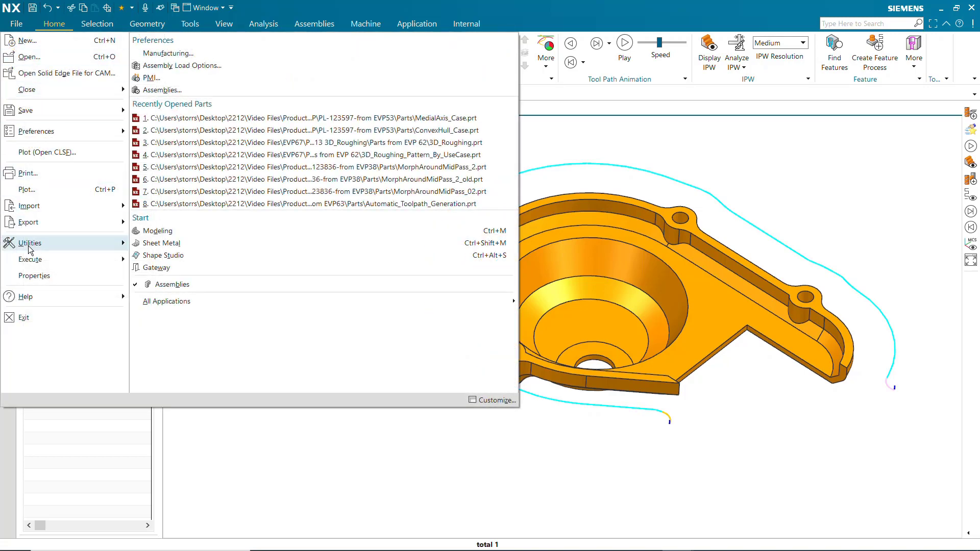
pyautogui.moveTo(29, 249)
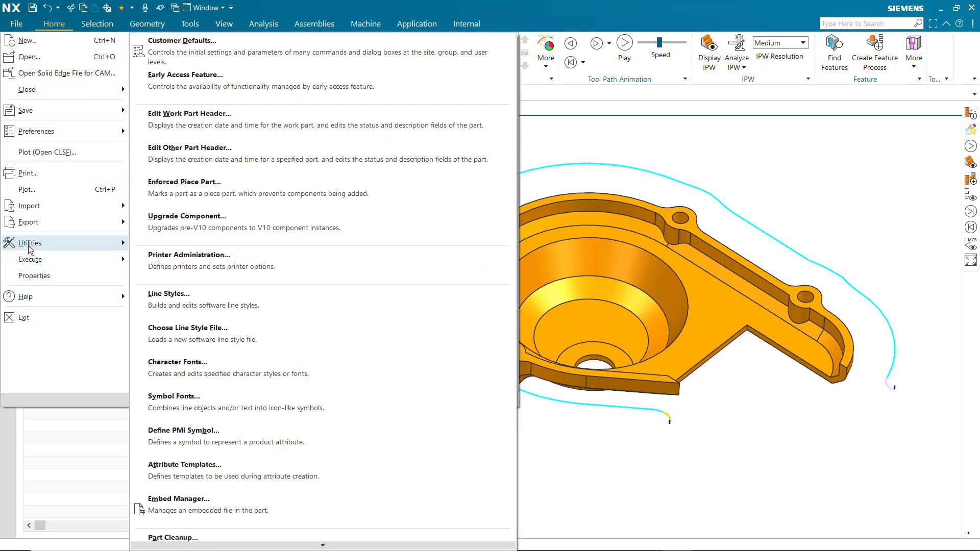
pyautogui.click(199, 48)
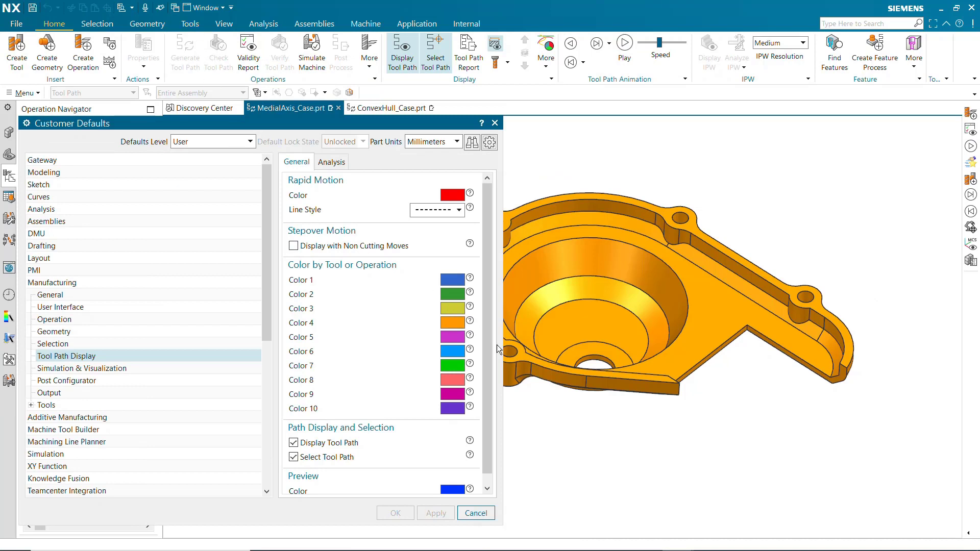
pyautogui.scroll(-1, 487, 358)
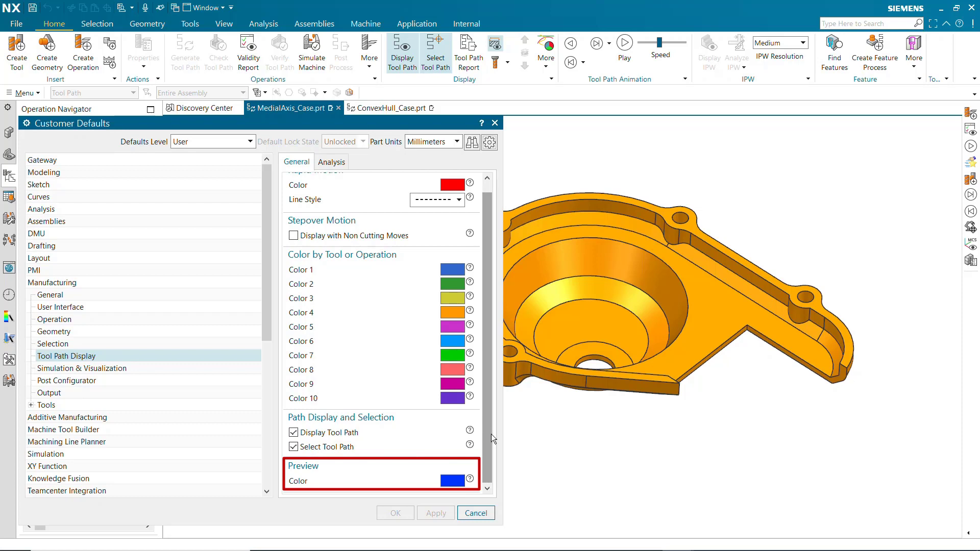
pyautogui.click(476, 513)
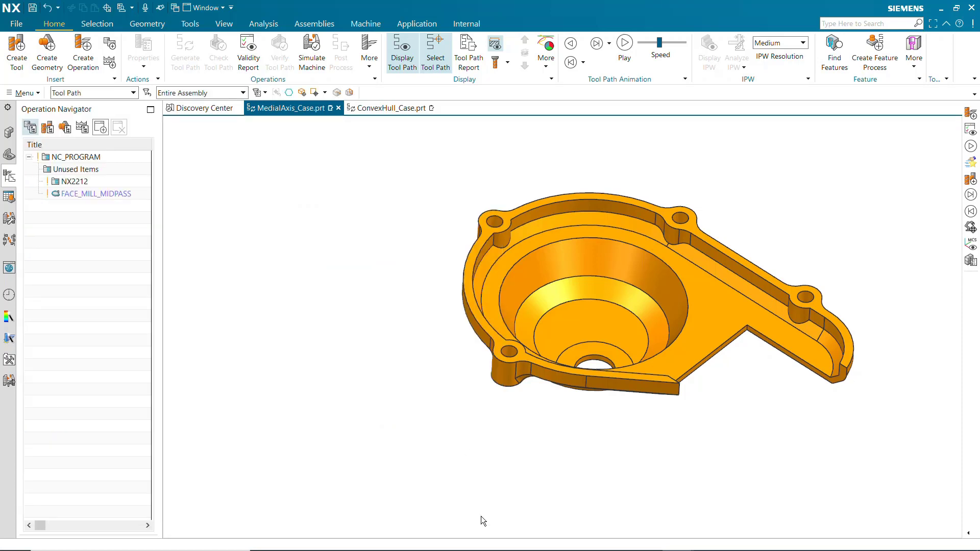
# Regenerate FACE_MILL_MIDPASS from its context menu, then edit its Pattern Offset to 30 %Tool Diameter
pyautogui.rightClick(122, 195)
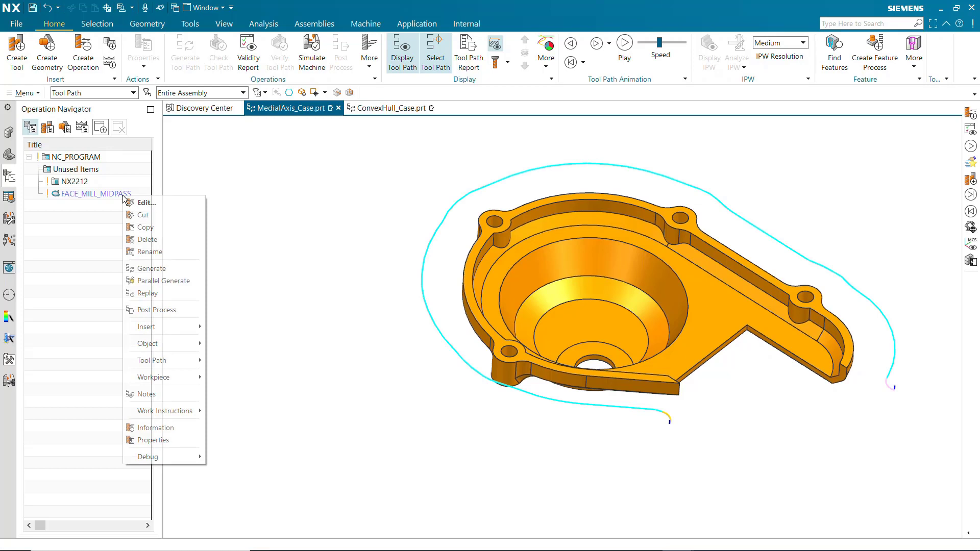
pyautogui.click(141, 271)
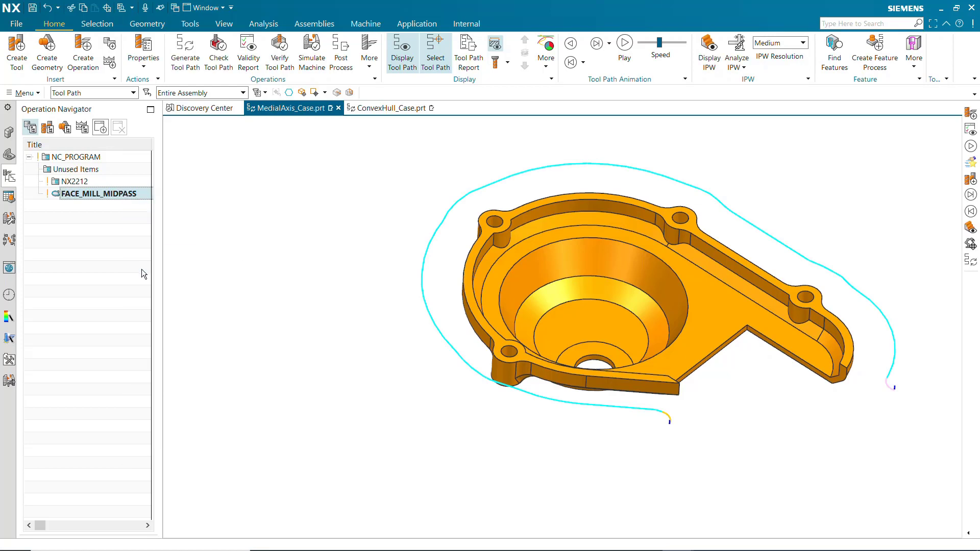
pyautogui.doubleClick(121, 197)
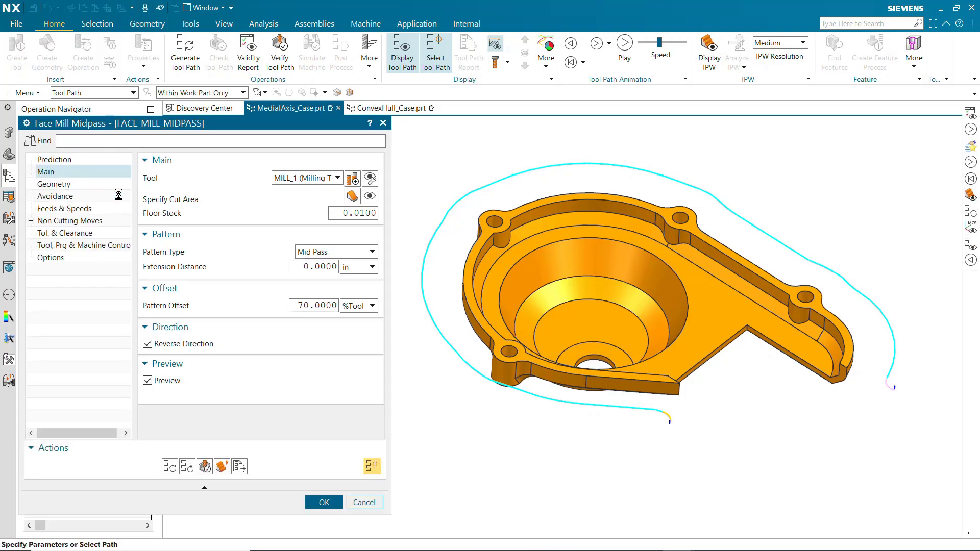
pyautogui.click(322, 306)
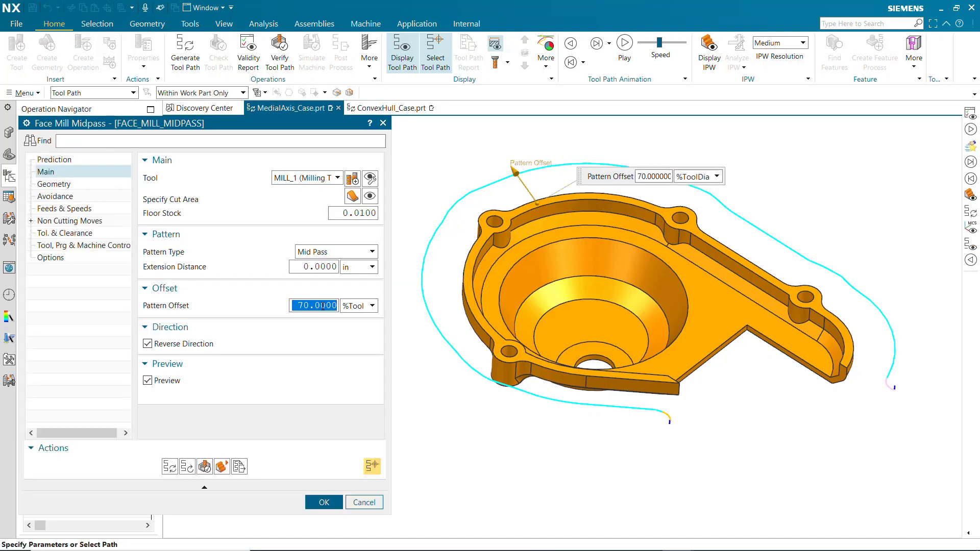
pyautogui.write('30')
pyautogui.press('Return')
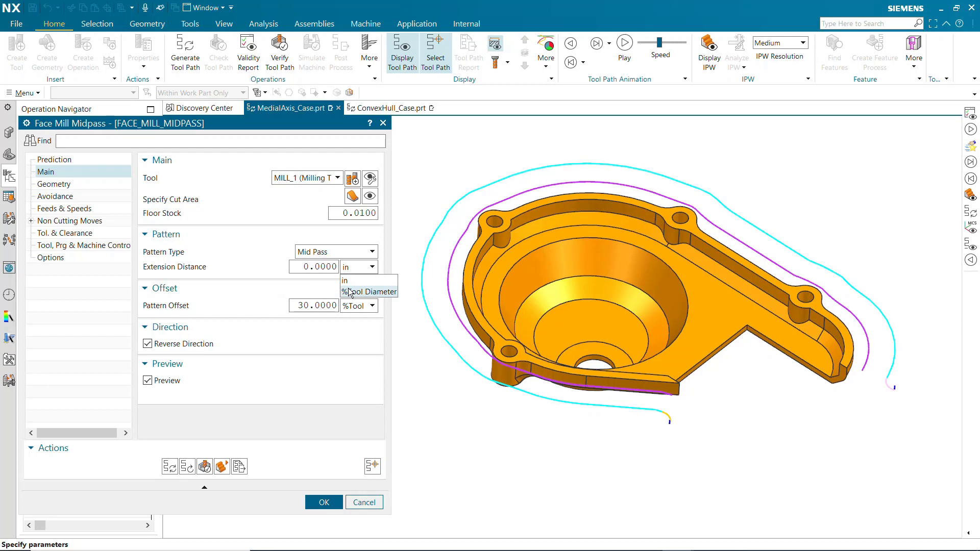
# Set Extension Distance to 100 %Tool Diameter, regenerate the path and accept the operation
pyautogui.click(352, 291)
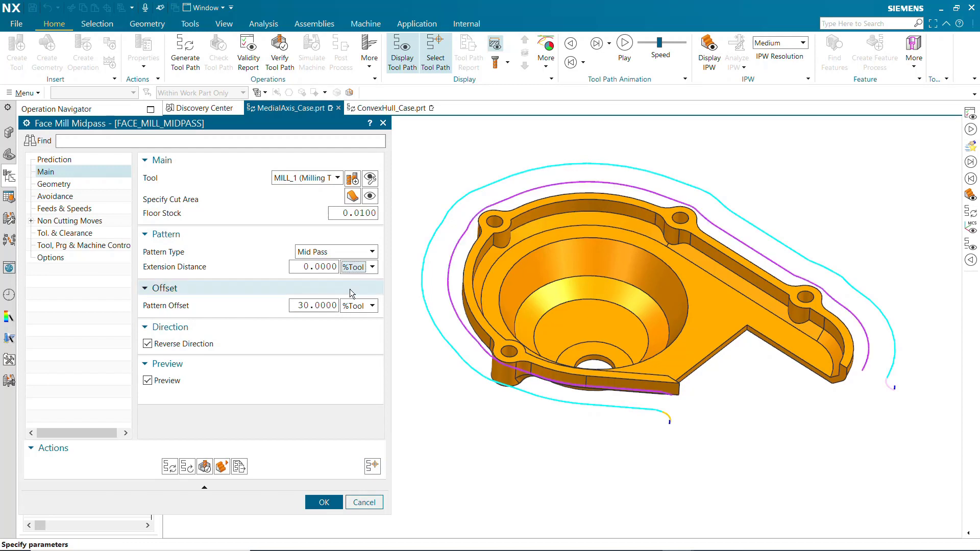
pyautogui.click(335, 267)
pyautogui.write('100')
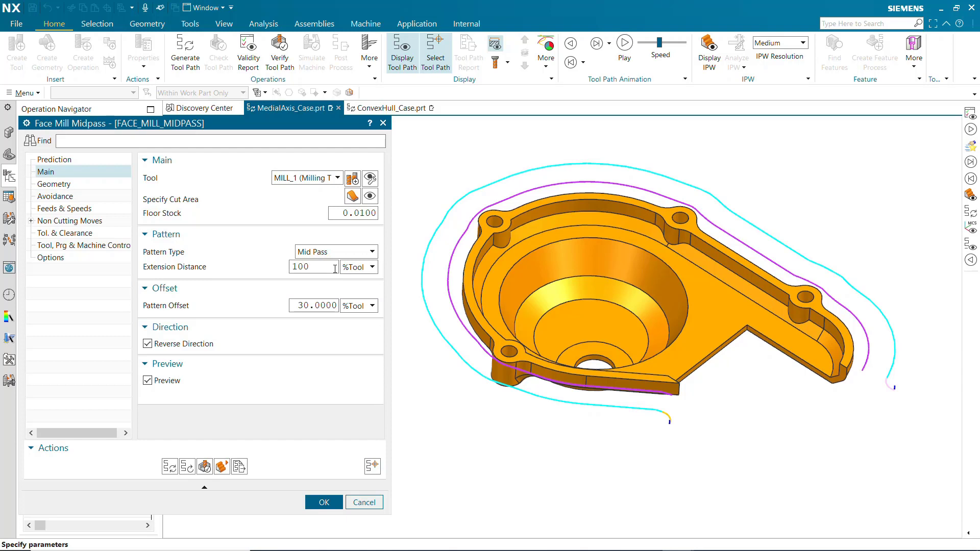
pyautogui.press('Return')
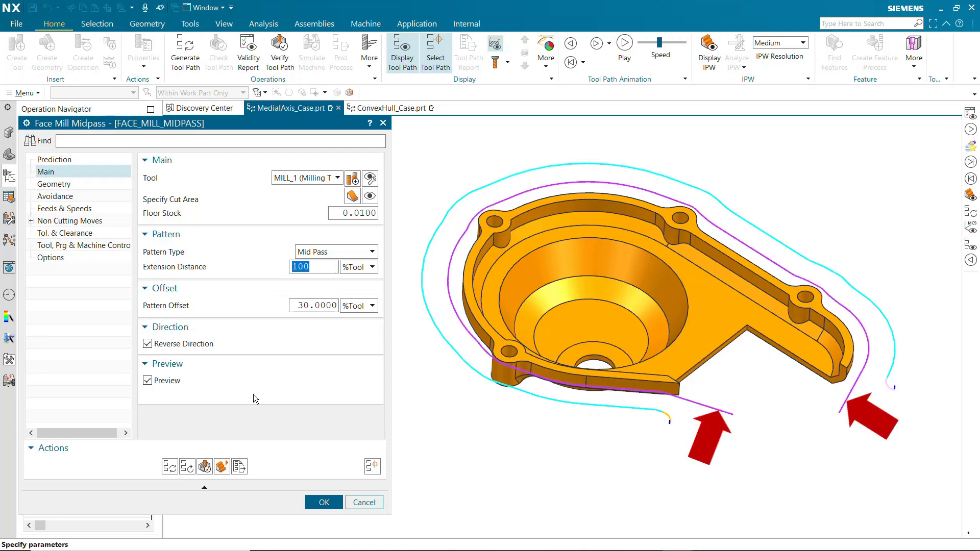
pyautogui.click(165, 466)
pyautogui.middleClick(165, 466)
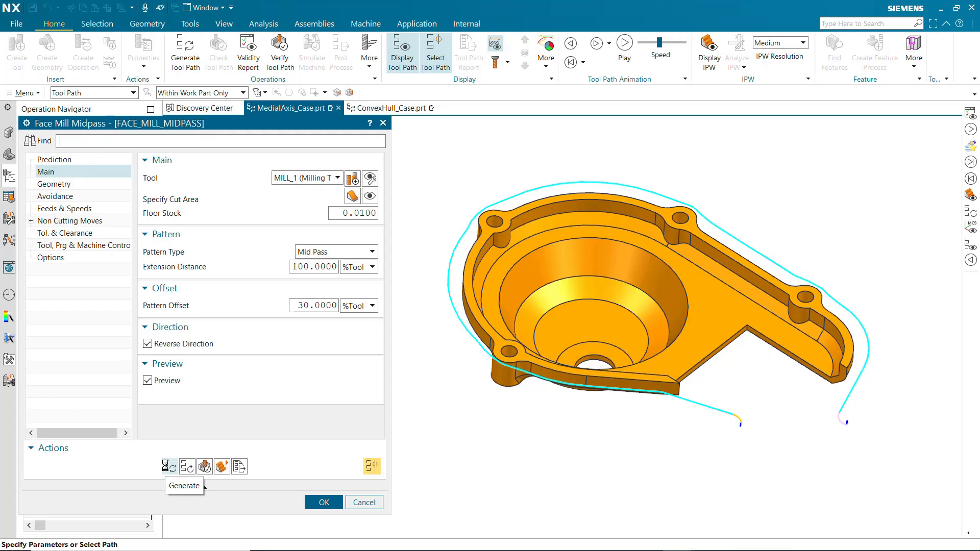
pyautogui.click(318, 501)
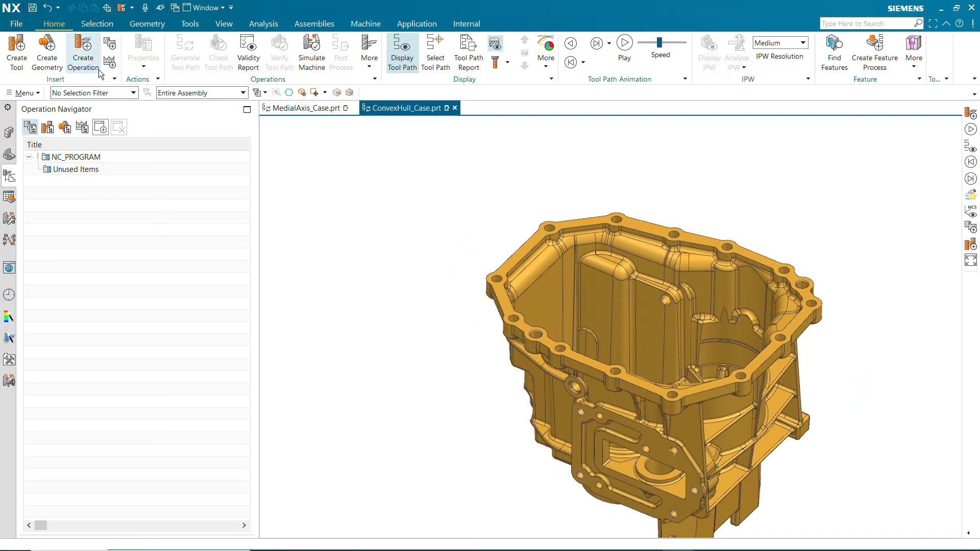
# Create a Face Mill Mid Pass operation on ConvexHull_Case using the housing's top flange face
pyautogui.click(82, 51)
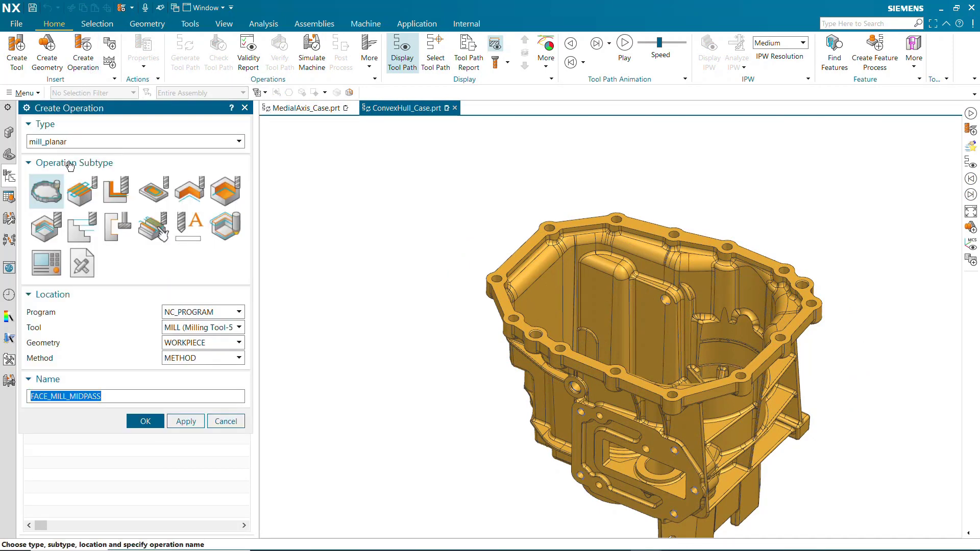
pyautogui.moveTo(63, 177)
pyautogui.click(149, 421)
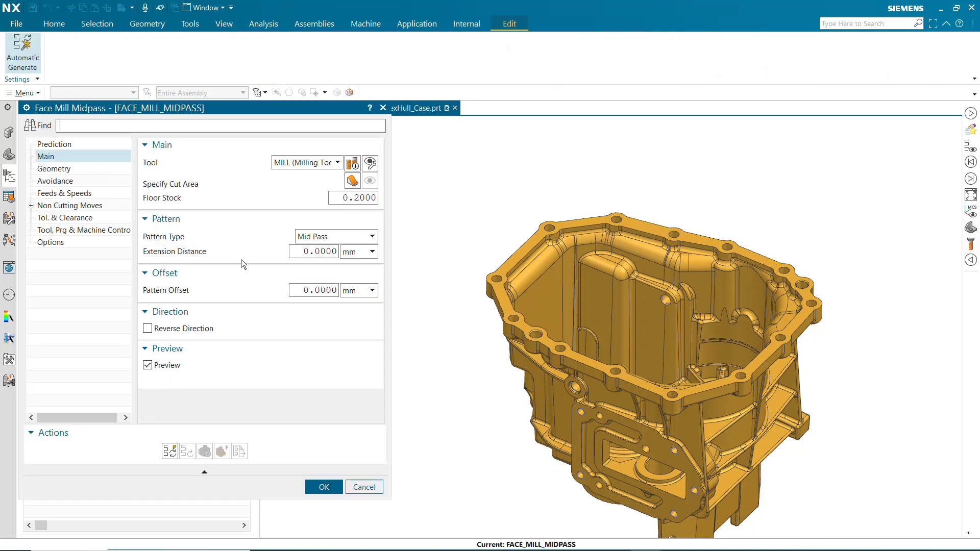
pyautogui.click(352, 181)
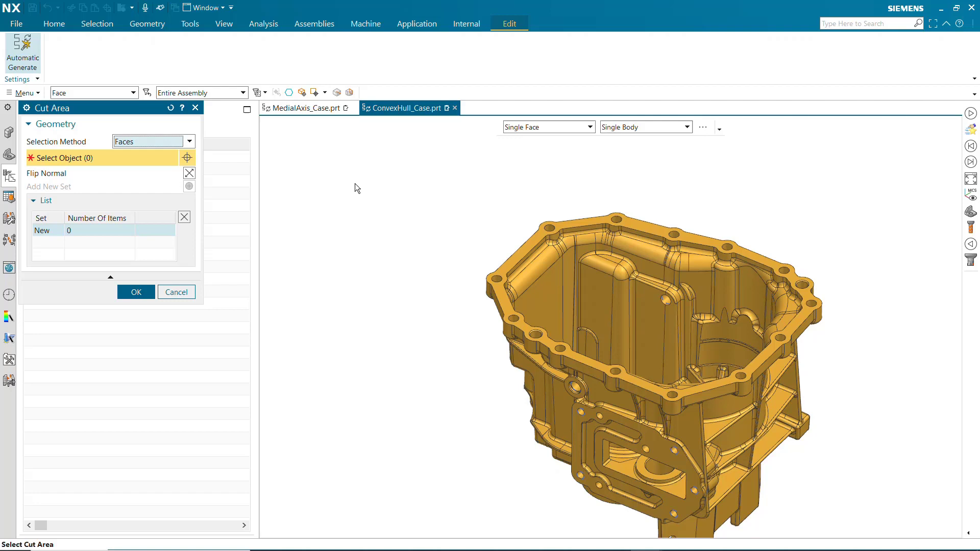
pyautogui.click(521, 245)
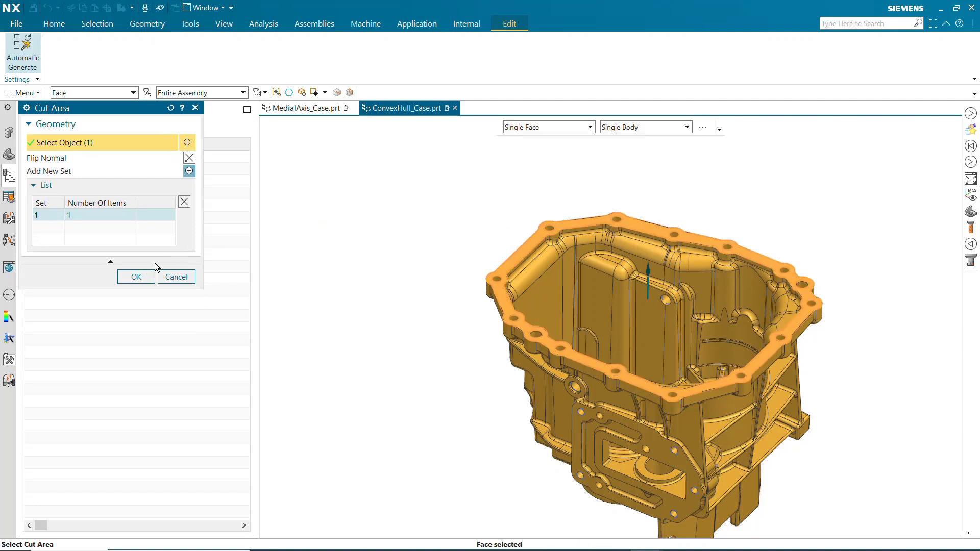
pyautogui.click(143, 276)
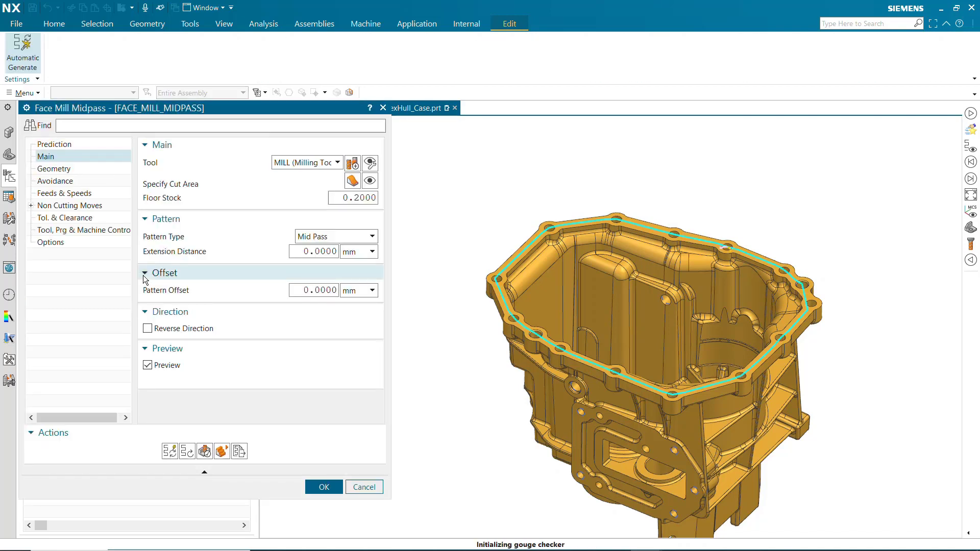
# Switch the housing operation's Pattern Type to Convex Hull for a single outline around the rim
pyautogui.click(359, 238)
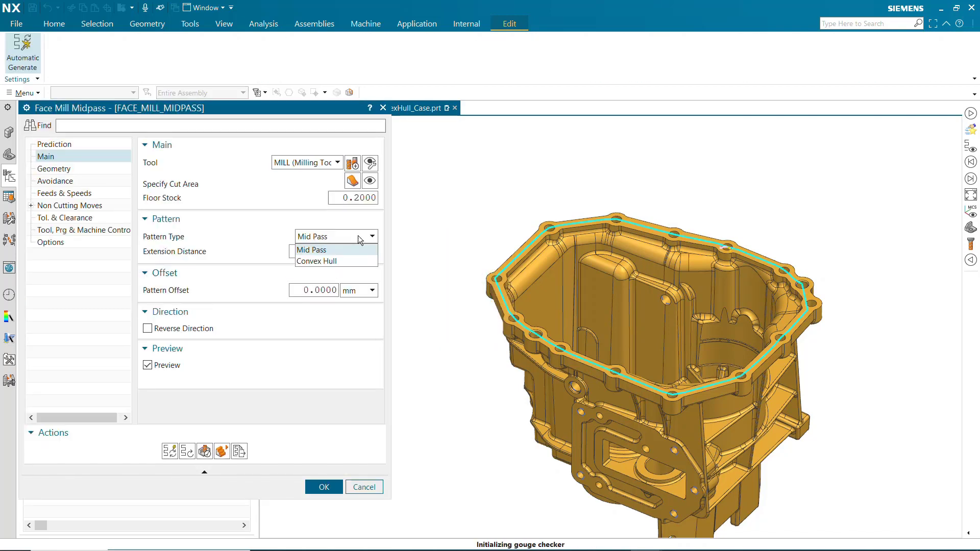
pyautogui.moveTo(349, 262)
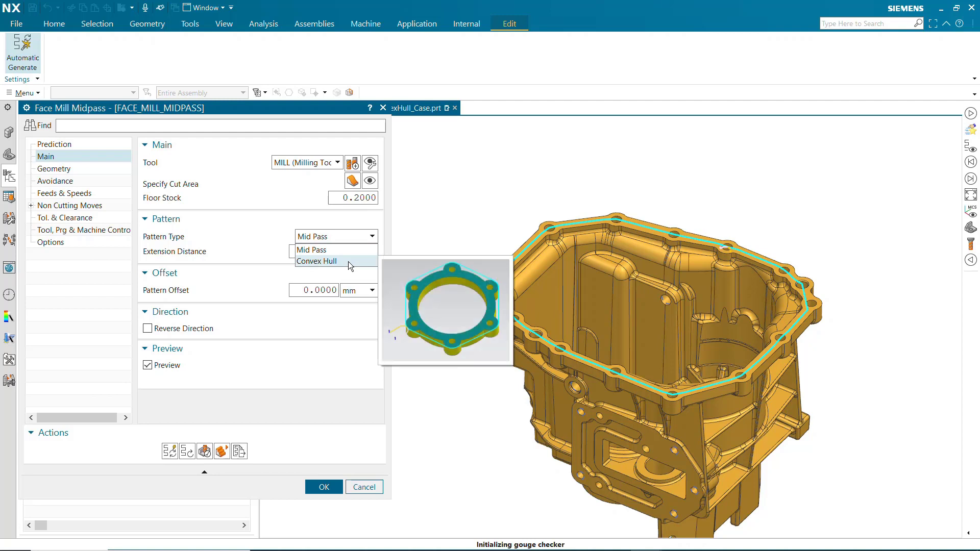
pyautogui.click(348, 261)
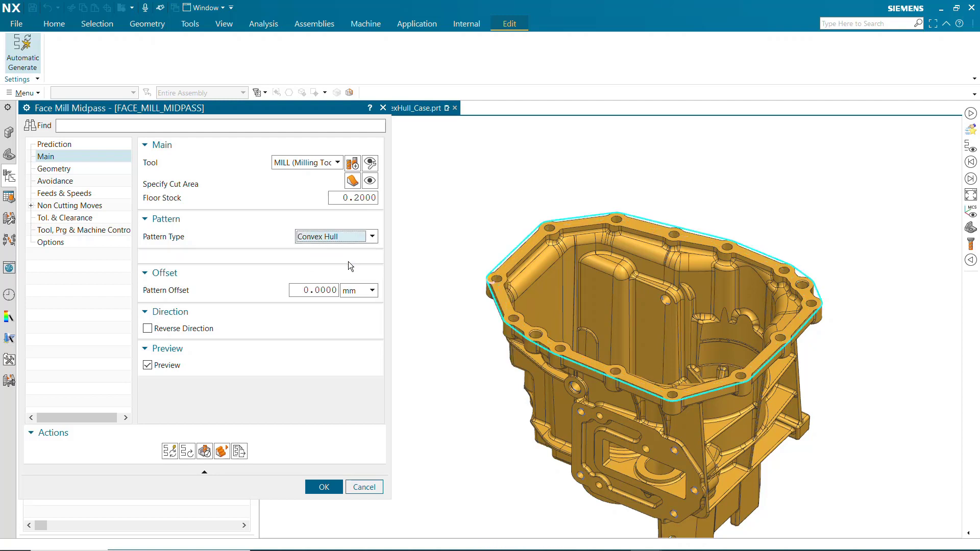